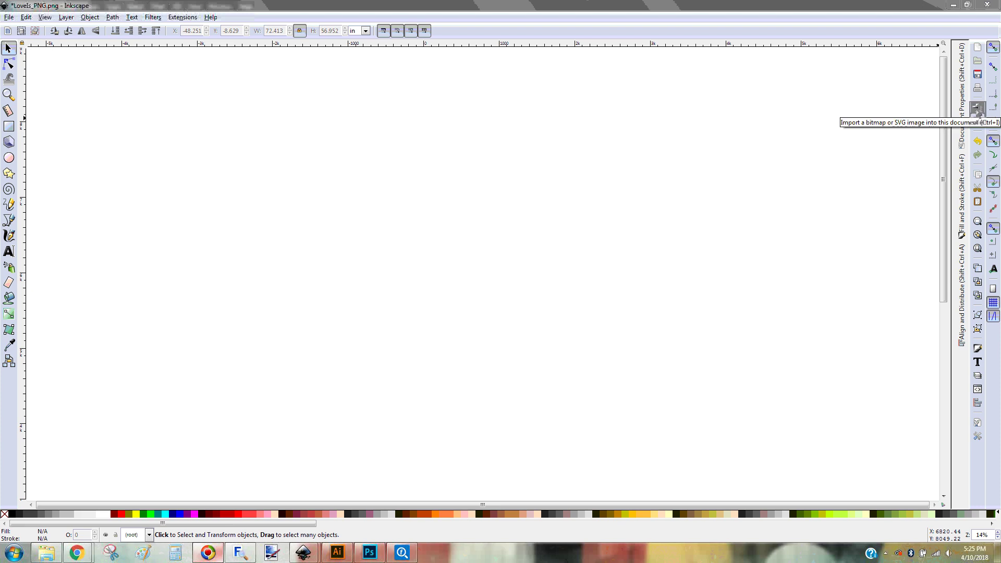
# Bring up File > Import to browse the 'Love is' folder of images and PDFs.
pyautogui.click(8, 17)
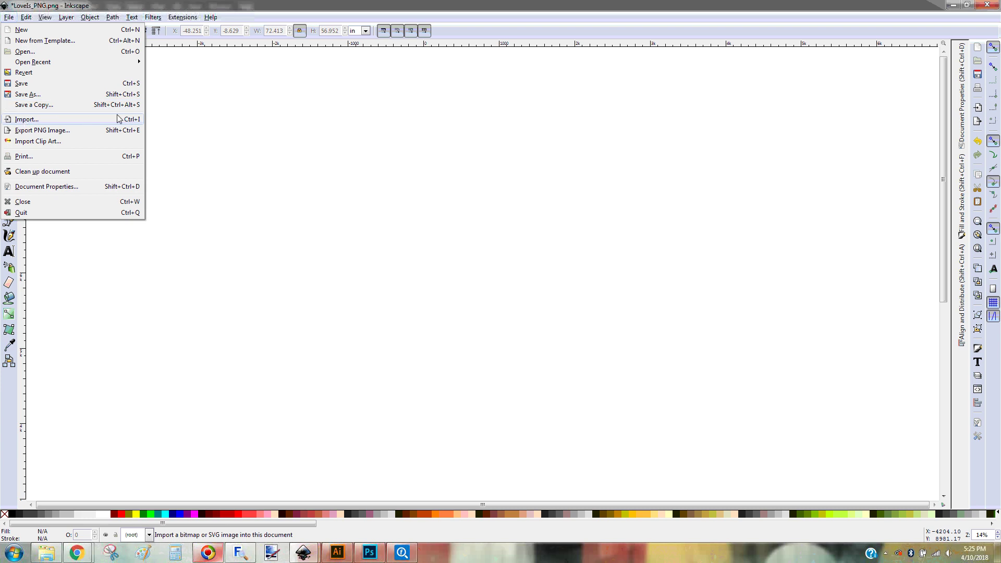
pyautogui.click(134, 124)
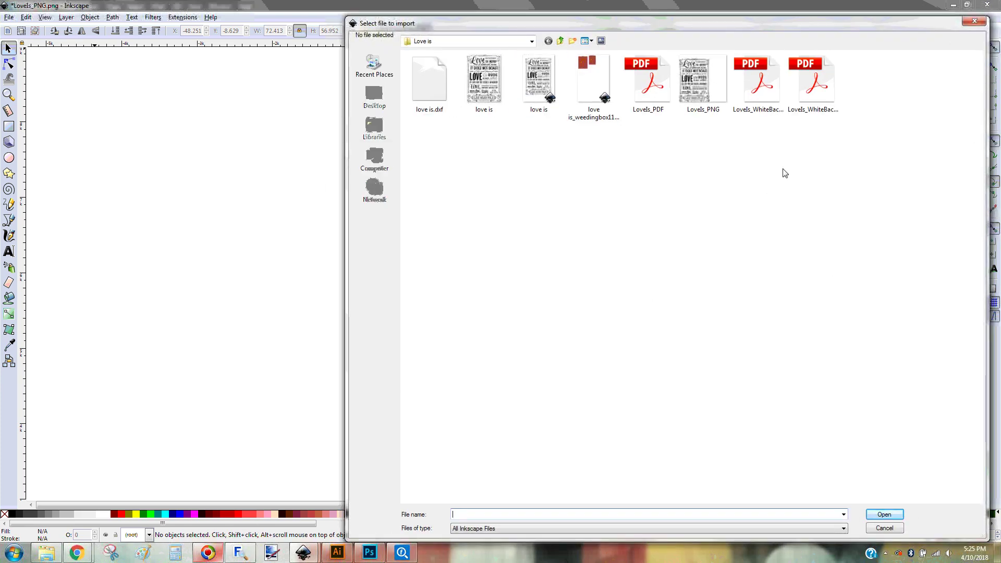
# Import LoveIs_WhiteBackgroundPDF2 using the default PDF import settings.
pyautogui.doubleClick(827, 100)
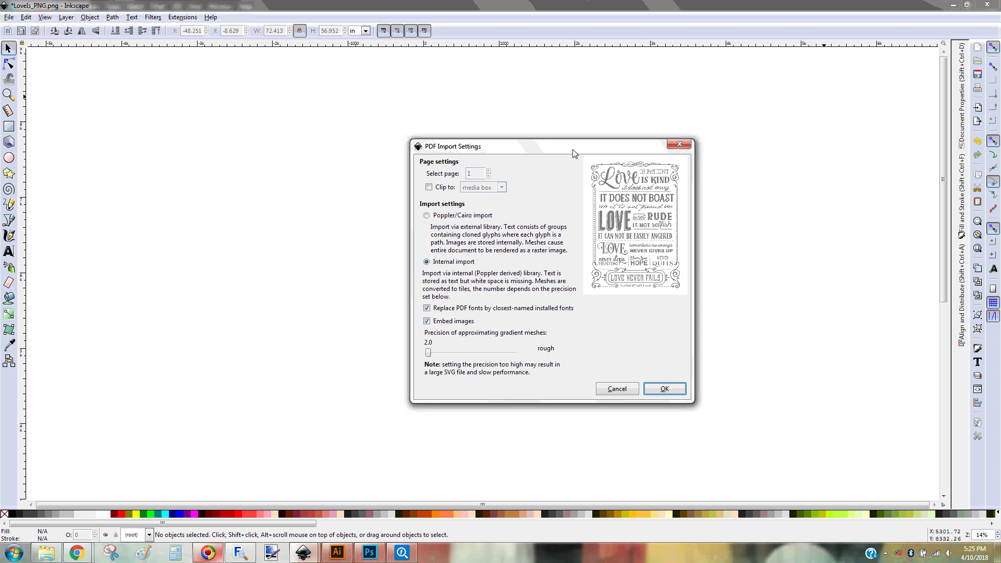
pyautogui.moveTo(570, 151); pyautogui.dragTo(565, 122)
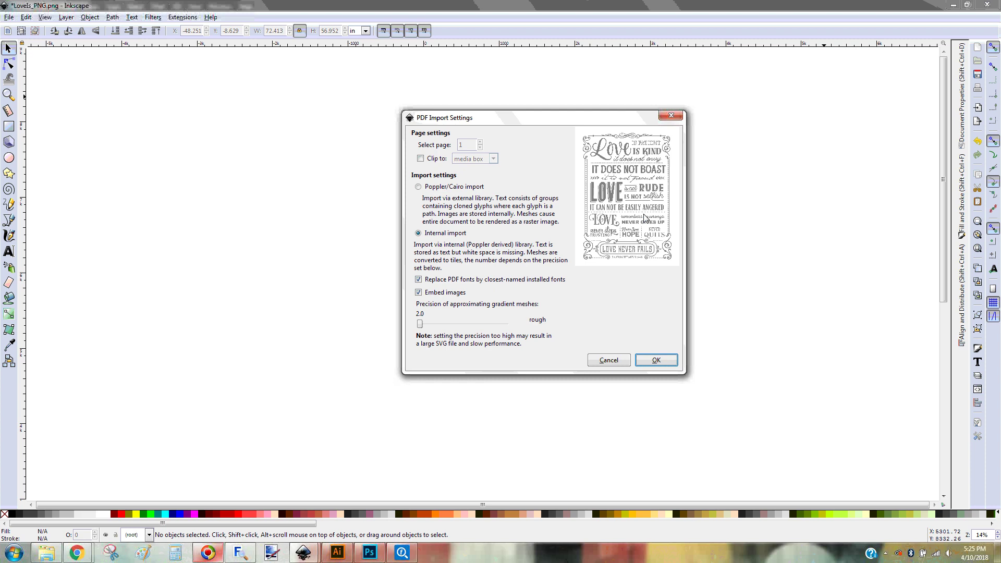
pyautogui.click(656, 361)
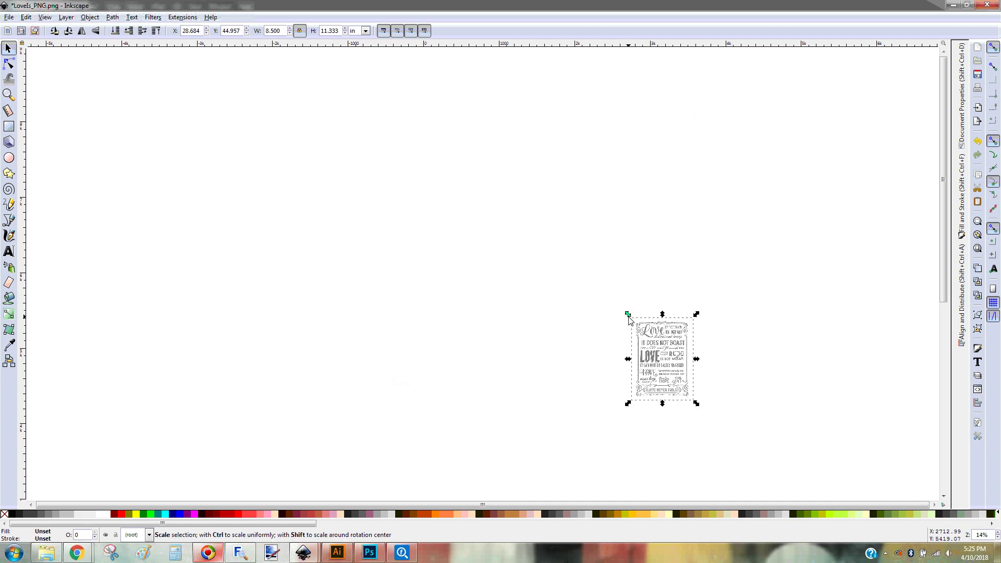
# Scale the imported artwork up to about 34 inches wide and shift it up-left.
pyautogui.moveTo(629, 317); pyautogui.dragTo(275, 71)
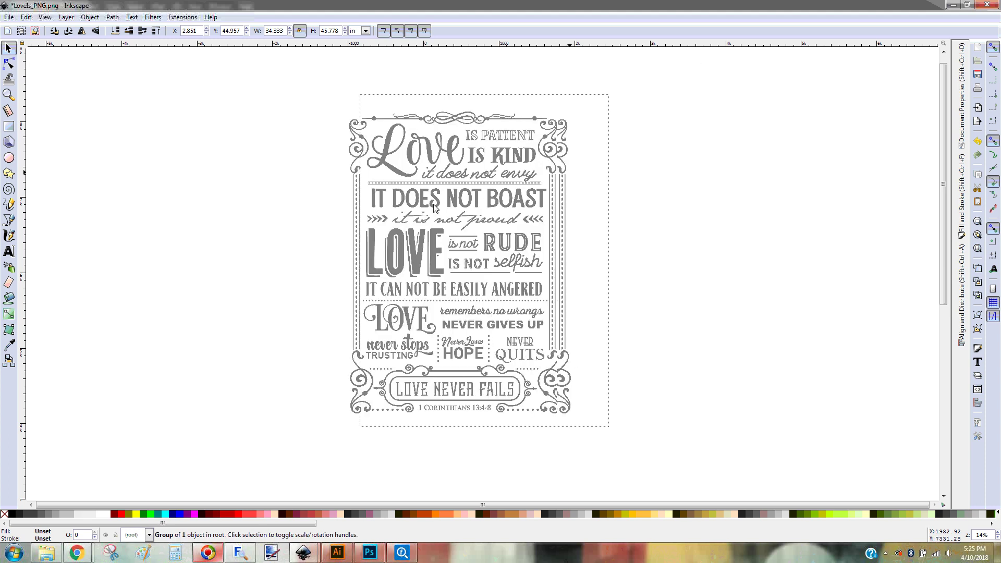
pyautogui.moveTo(435, 207); pyautogui.dragTo(418, 201)
pyautogui.click(149, 210)
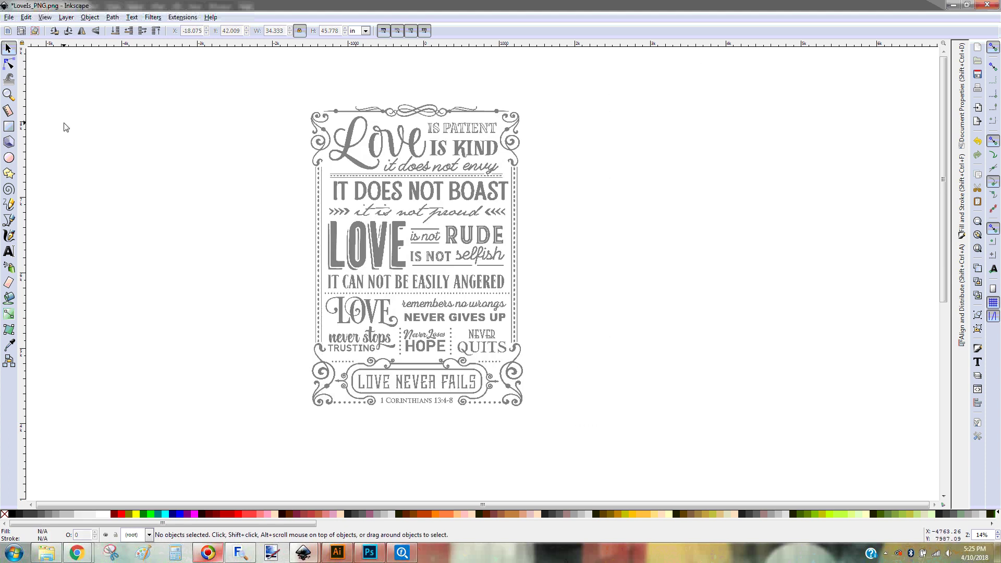
# Draw a large maroon rectangle over the artwork area and centre the artwork on it.
pyautogui.click(8, 127)
pyautogui.moveTo(262, 80); pyautogui.dragTo(544, 442)
pyautogui.click(8, 49)
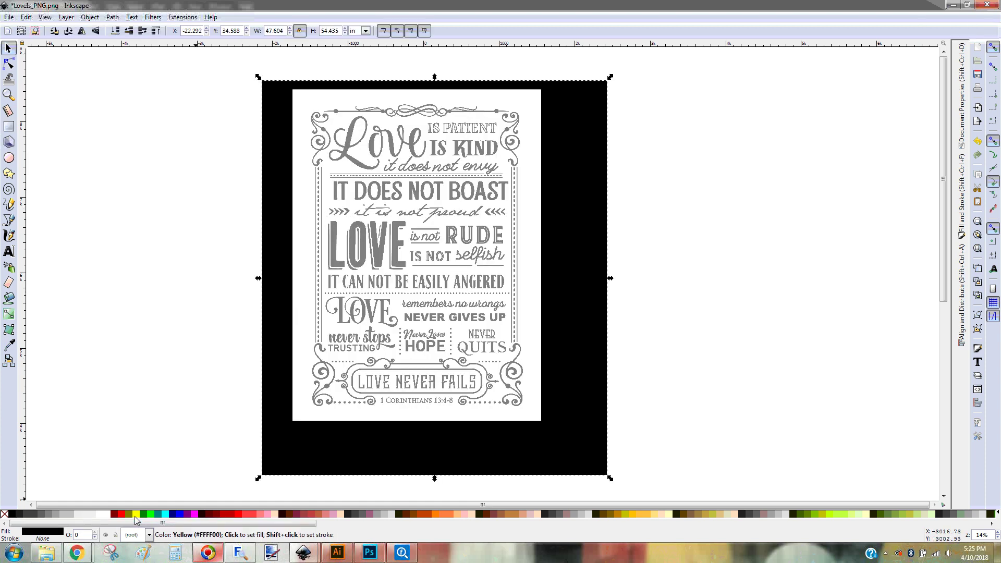
pyautogui.click(116, 514)
pyautogui.moveTo(358, 312); pyautogui.dragTo(391, 330)
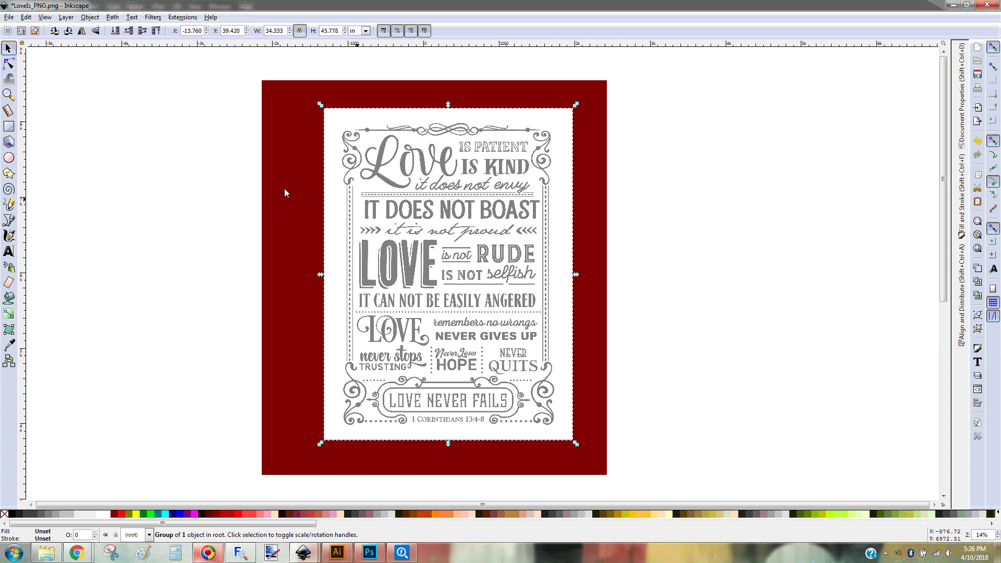
# Ungroup the imported artwork into a single embedded image.
pyautogui.click(89, 17)
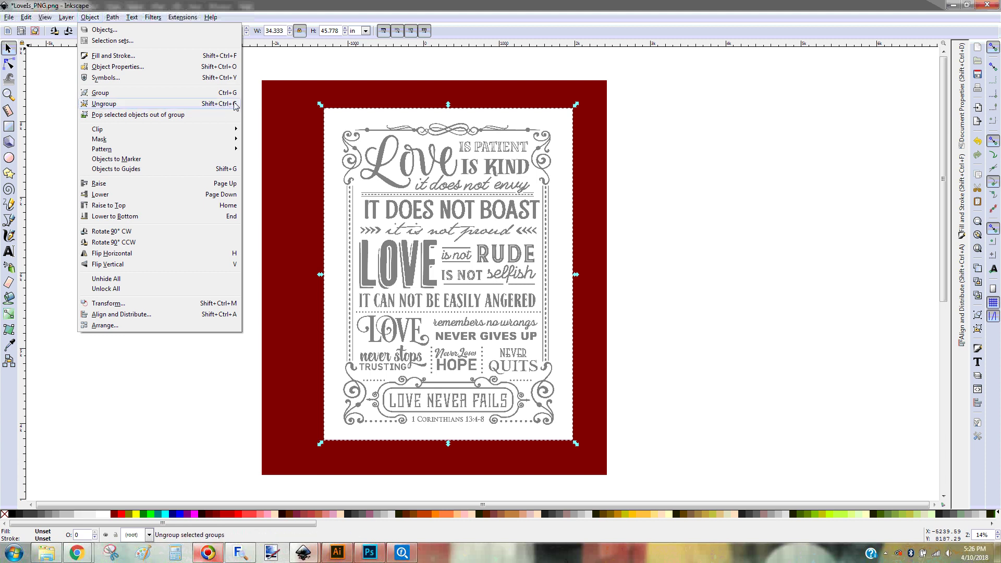
pyautogui.click(678, 188)
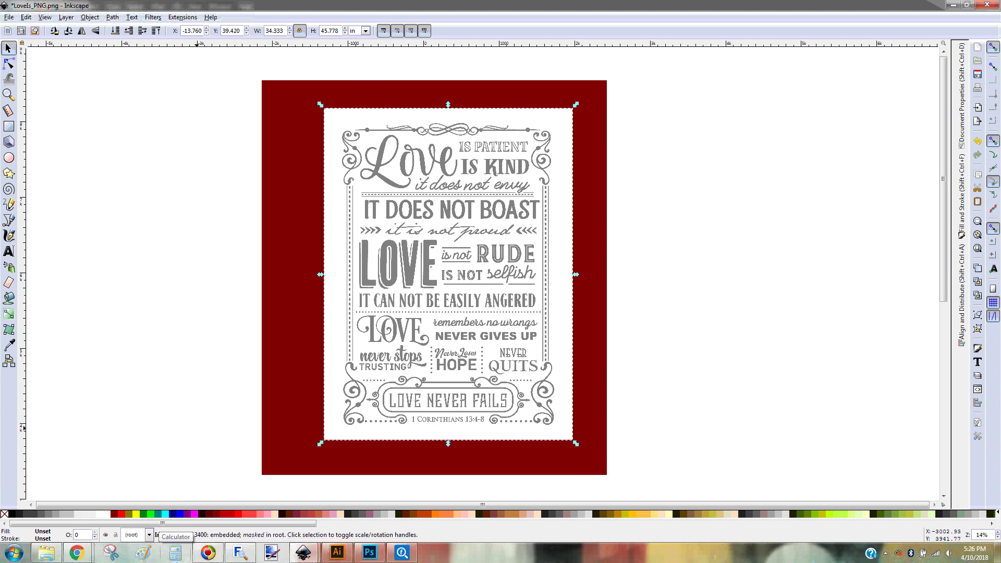
pyautogui.hotkey('ctrl', 'shift', 'g')
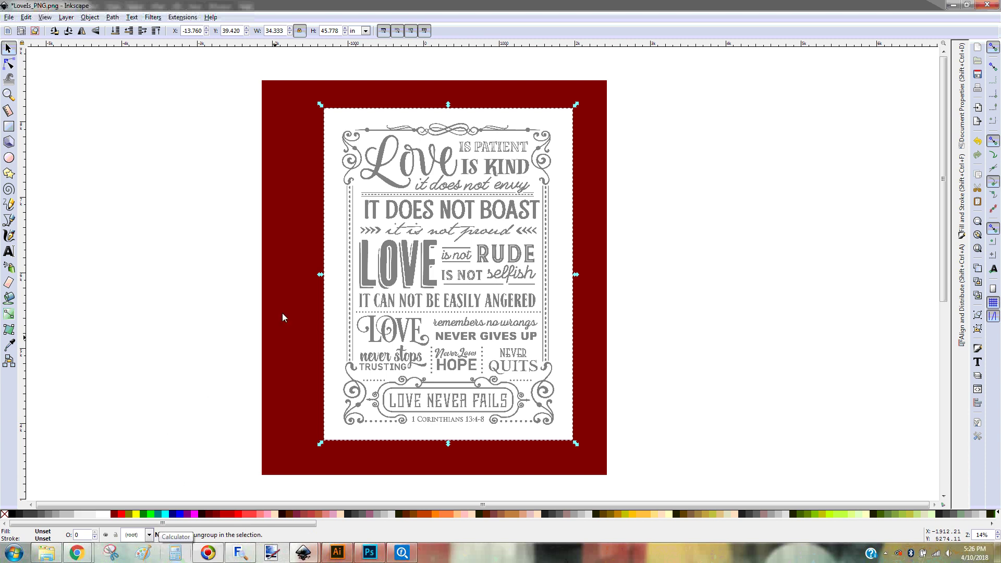
# Reposition the image slightly higher so the maroon rectangle frames it evenly.
pyautogui.click(153, 243)
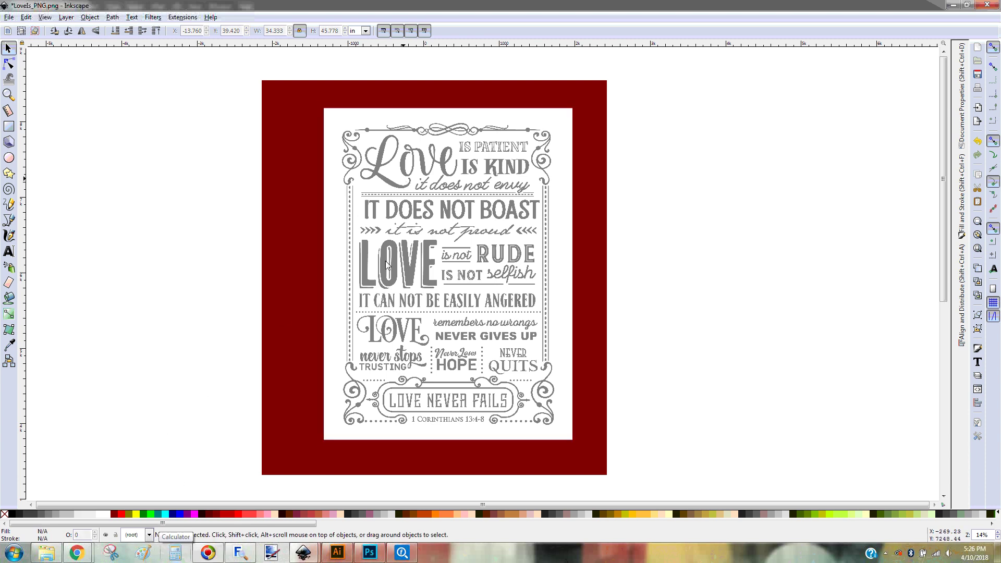
pyautogui.click(409, 271)
pyautogui.moveTo(409, 271); pyautogui.dragTo(421, 279)
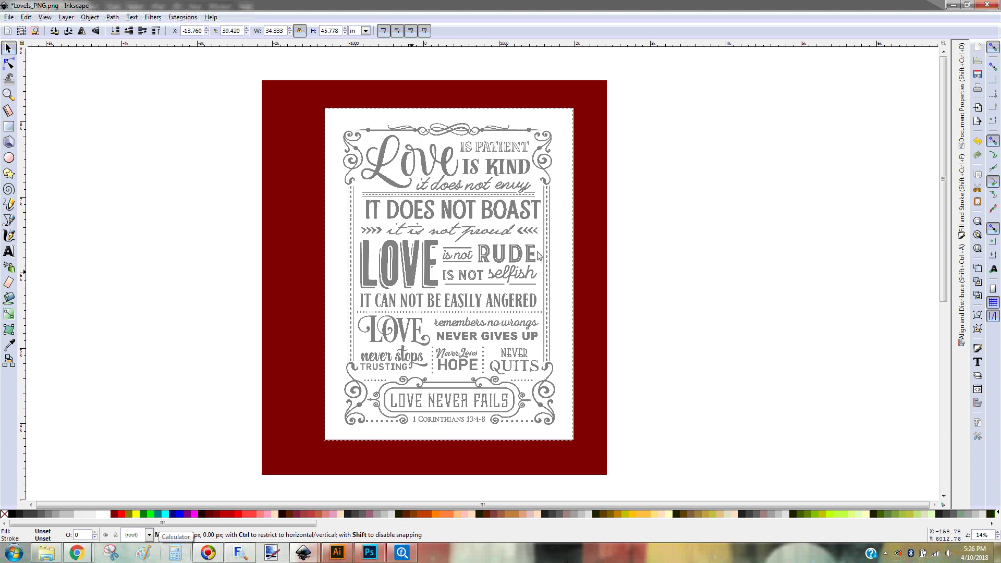
pyautogui.moveTo(539, 255); pyautogui.dragTo(423, 229)
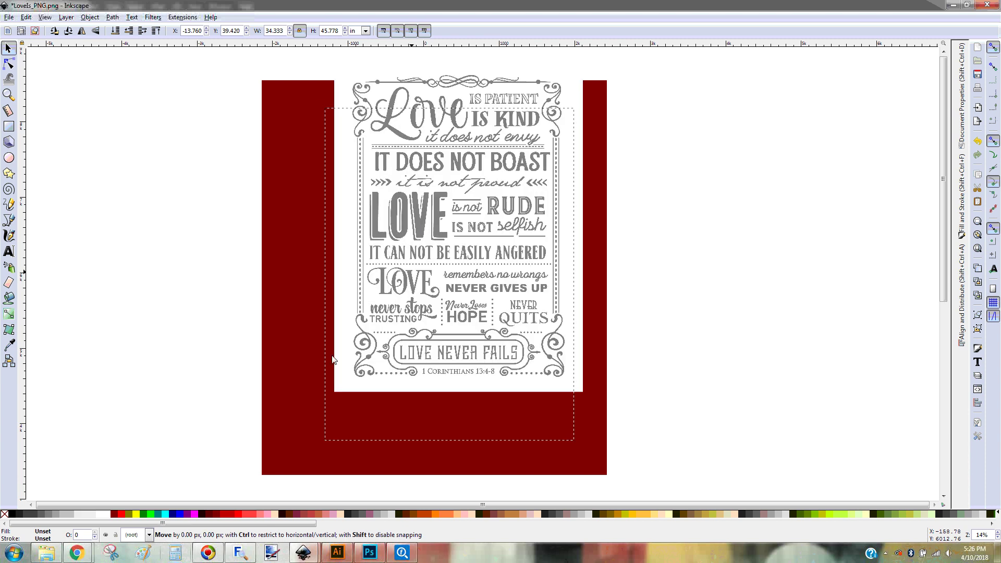
pyautogui.moveTo(375, 307); pyautogui.dragTo(346, 321)
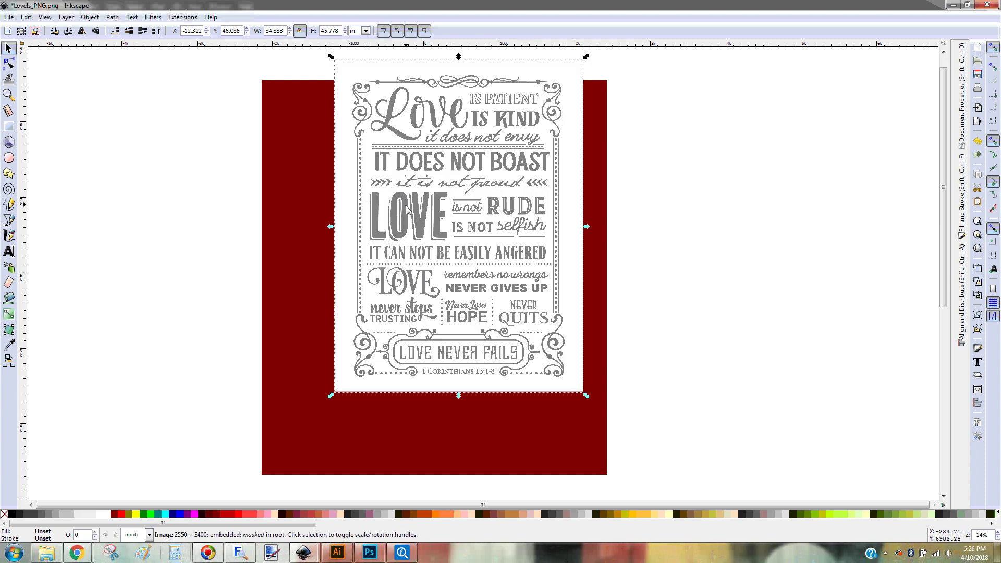
pyautogui.moveTo(420, 226); pyautogui.dragTo(413, 278)
pyautogui.moveTo(392, 245); pyautogui.dragTo(392, 245)
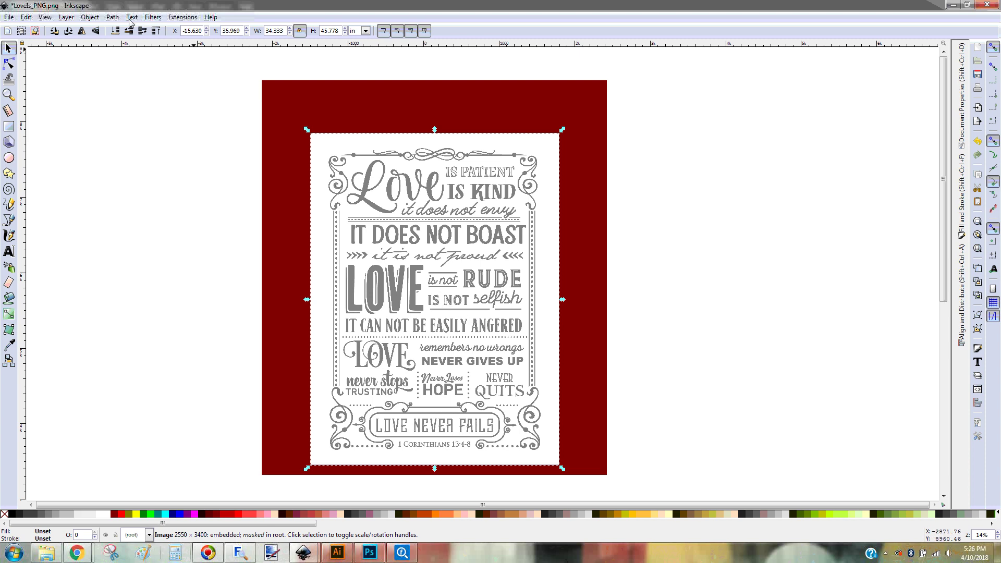
# Open Trace Bitmap and try Brightness cutoff with default settings and live preview.
pyautogui.click(113, 18)
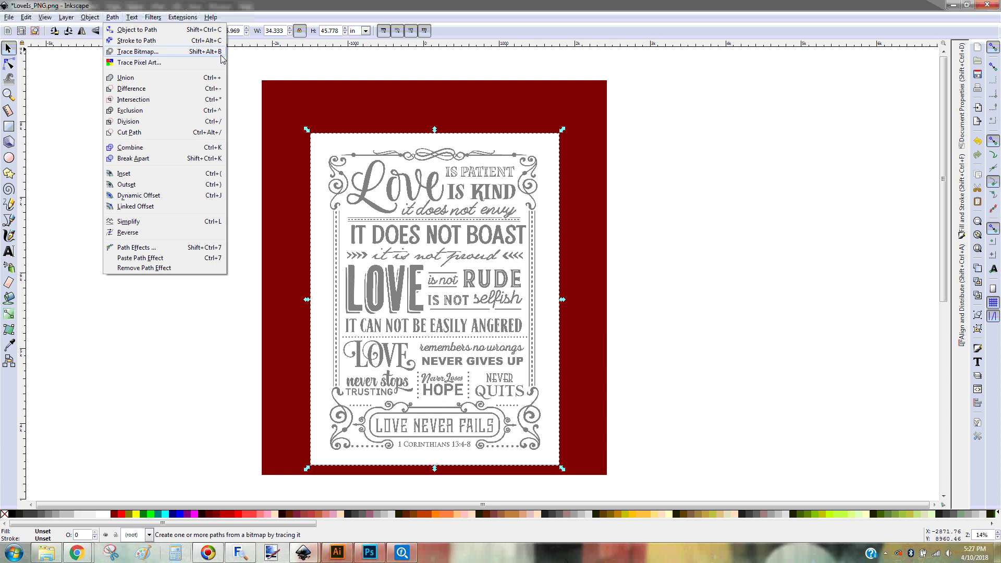
pyautogui.click(189, 53)
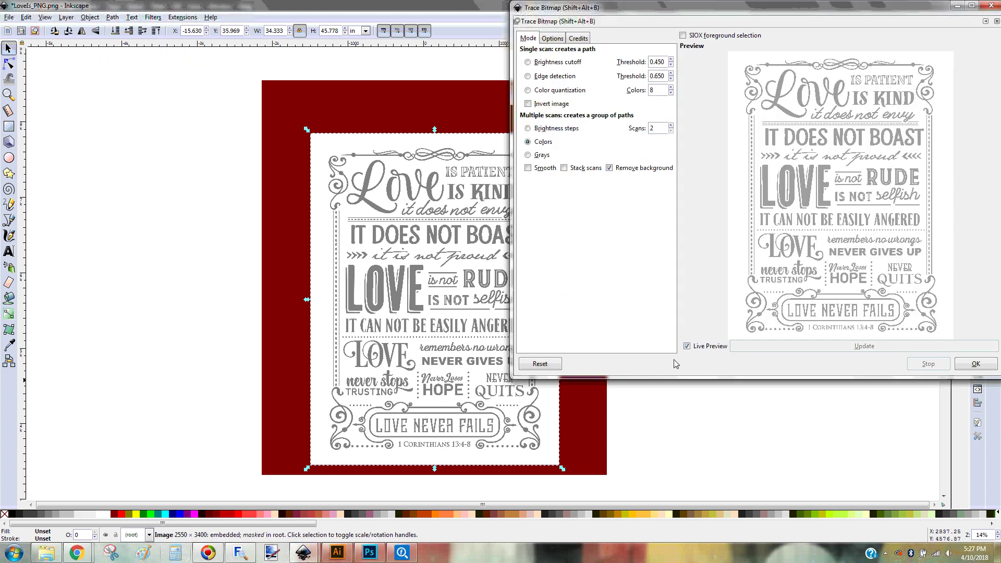
pyautogui.click(687, 346)
pyautogui.click(529, 63)
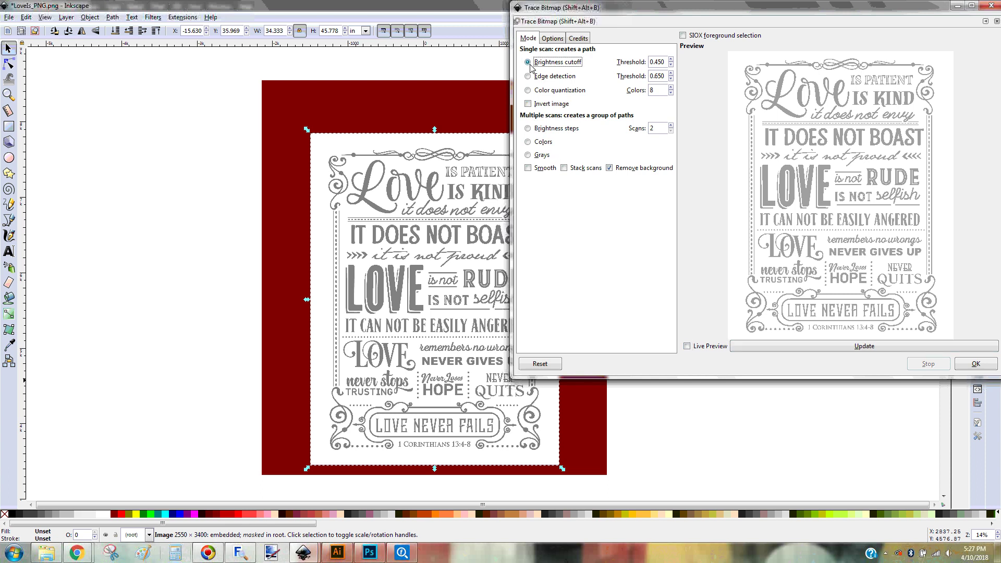
pyautogui.click(542, 365)
pyautogui.click(688, 347)
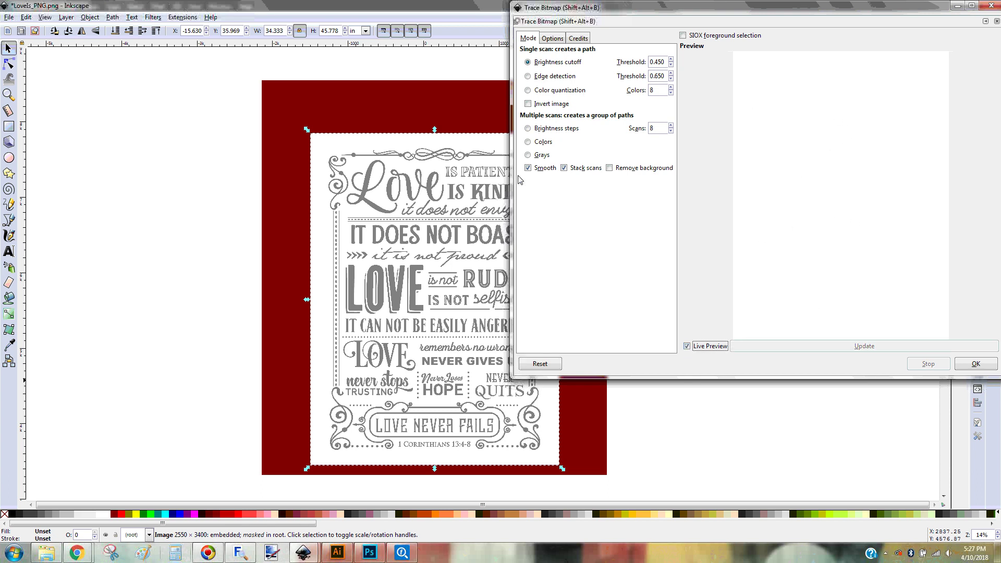
# Experiment with Remove background and Stack scans, reset defaults, then close Trace Bitmap.
pyautogui.click(610, 168)
pyautogui.click(564, 168)
pyautogui.click(540, 364)
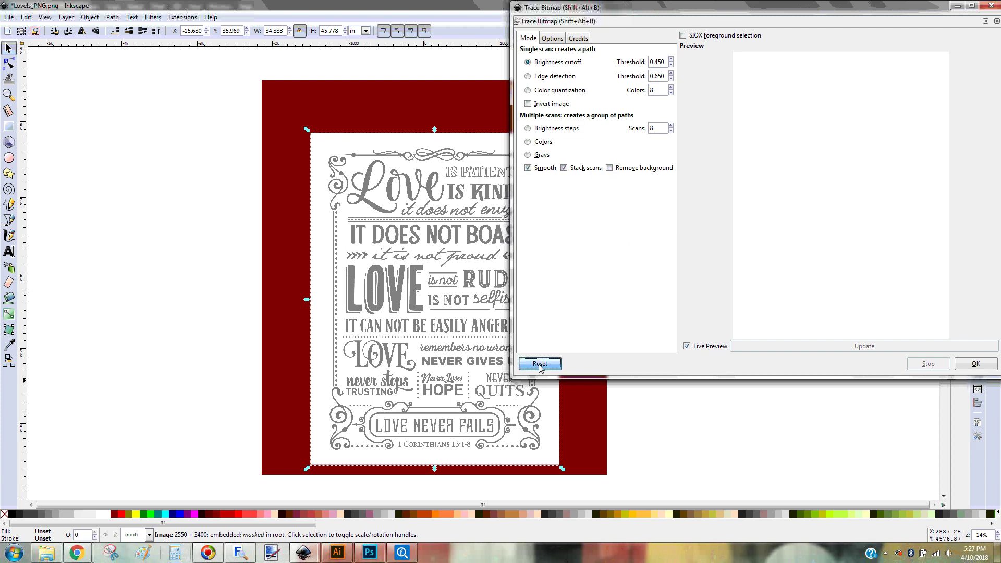
pyautogui.click(687, 346)
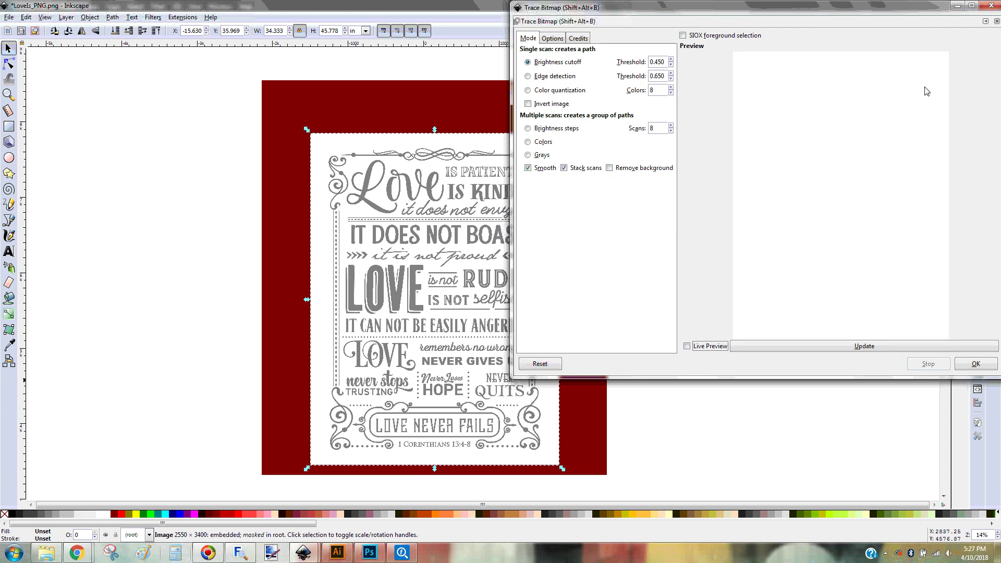
pyautogui.click(688, 347)
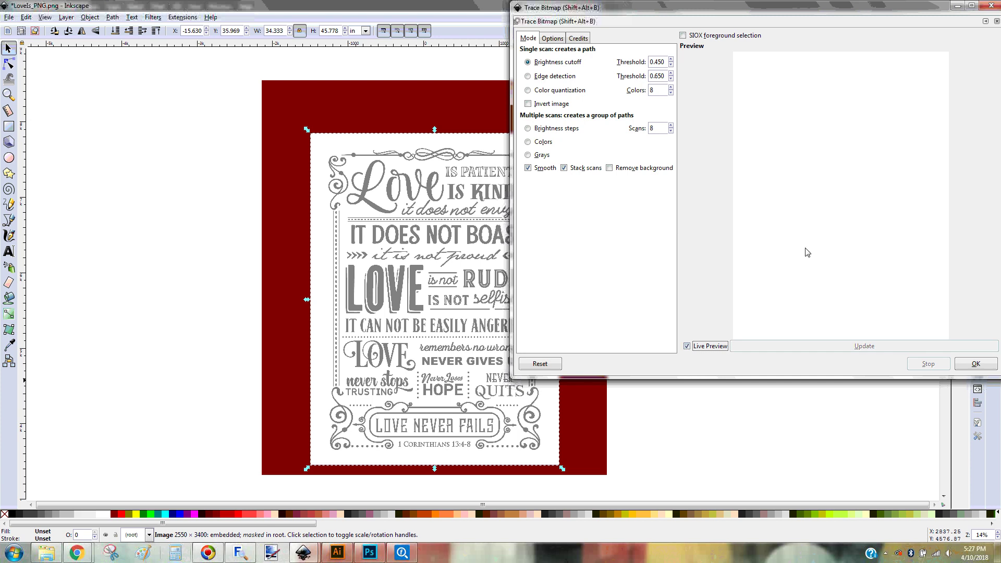
pyautogui.click(609, 168)
pyautogui.click(992, 7)
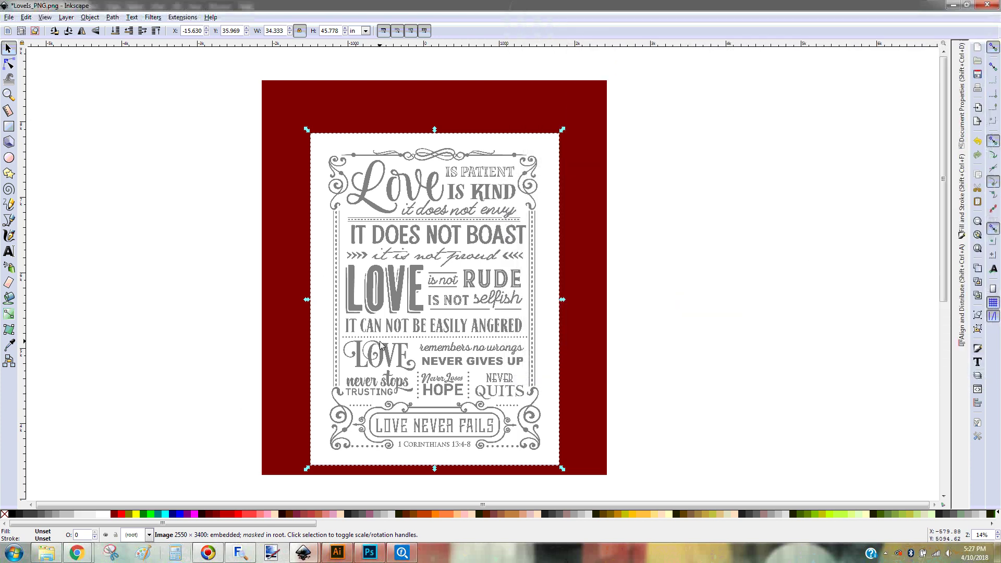
# Reselect the embedded image and attempt to ungroup it once more.
pyautogui.hotkey('shift', 'alt', 'b')
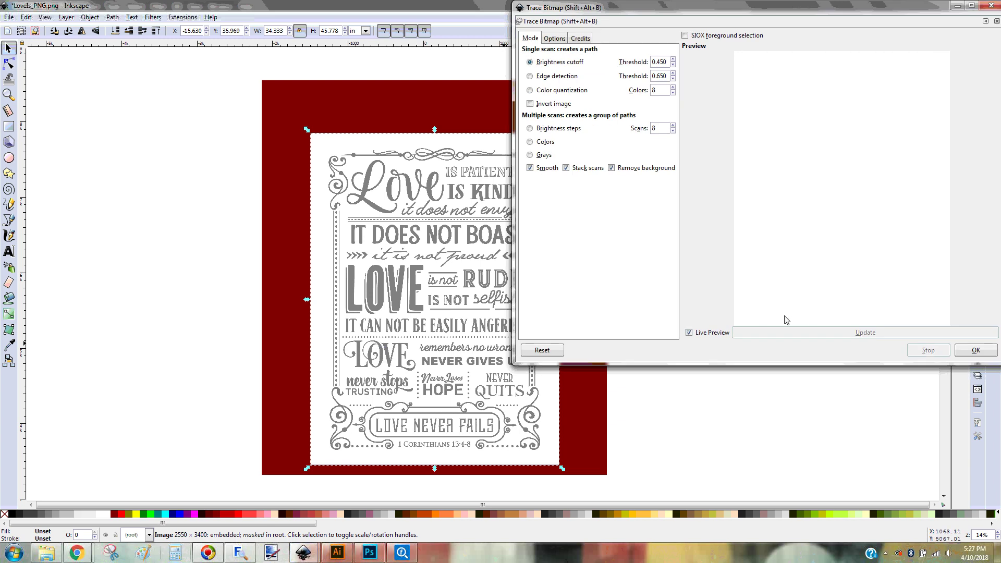
pyautogui.click(992, 6)
pyautogui.click(583, 262)
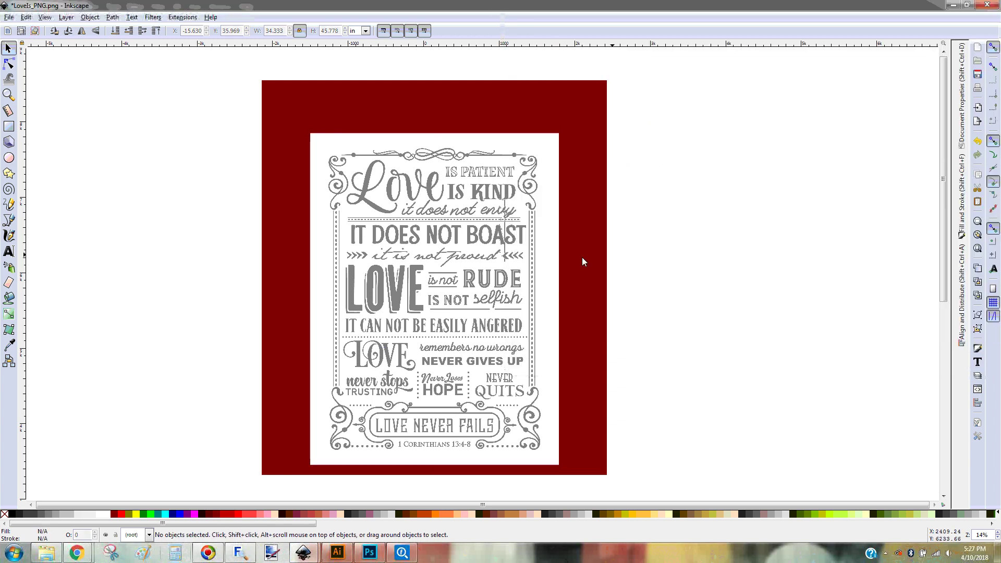
pyautogui.click(370, 203)
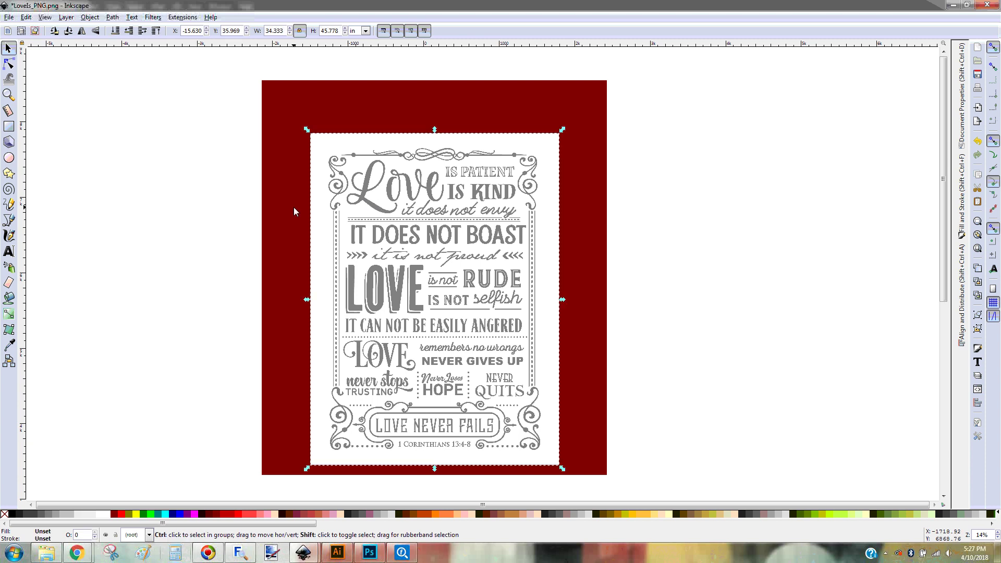
pyautogui.hotkey('ctrl', 'shift', 'g')
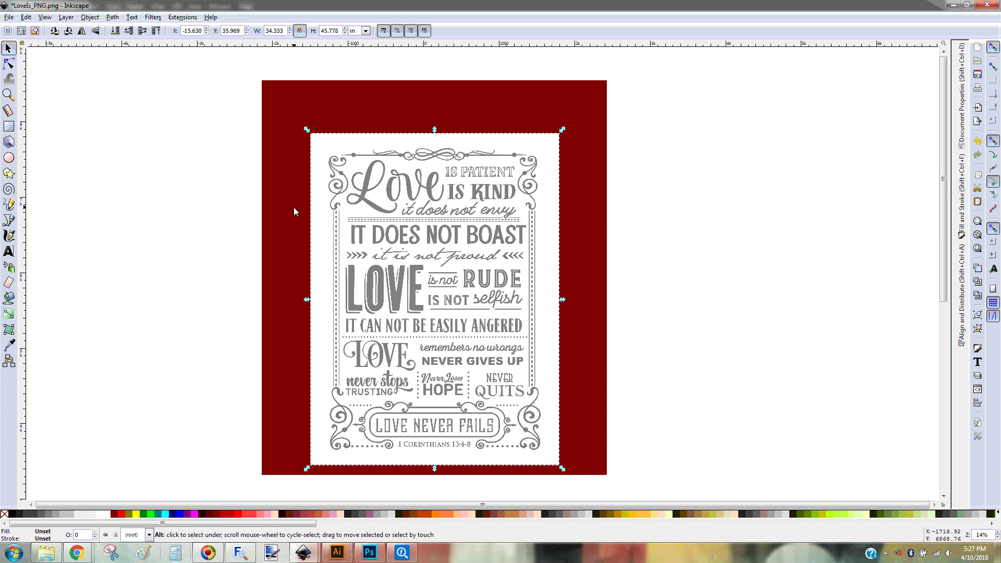
# Trace the image in Colors mode with 2 scans, Smooth and Stack scans off.
pyautogui.hotkey('shift', 'alt', 'b')
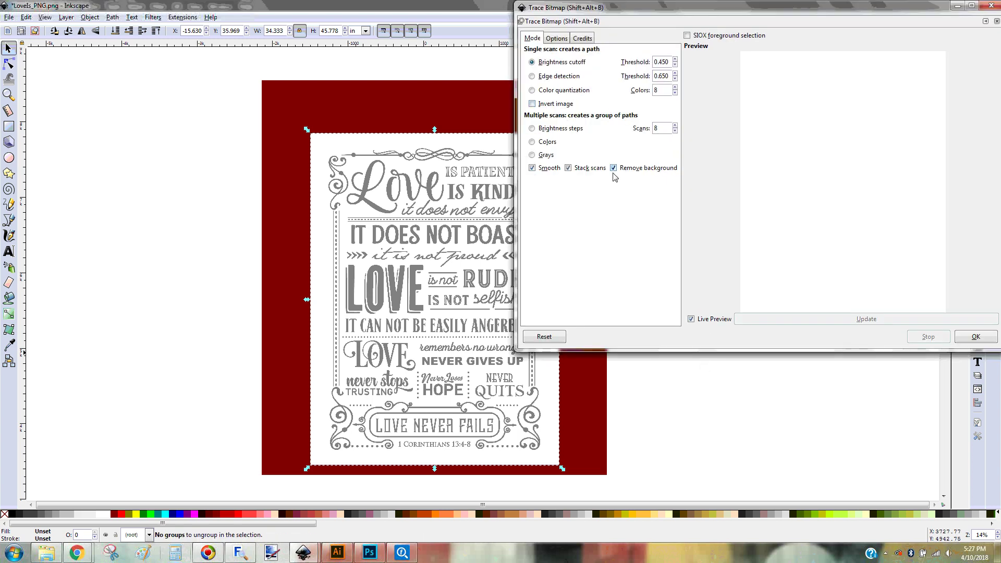
pyautogui.click(568, 168)
pyautogui.click(532, 168)
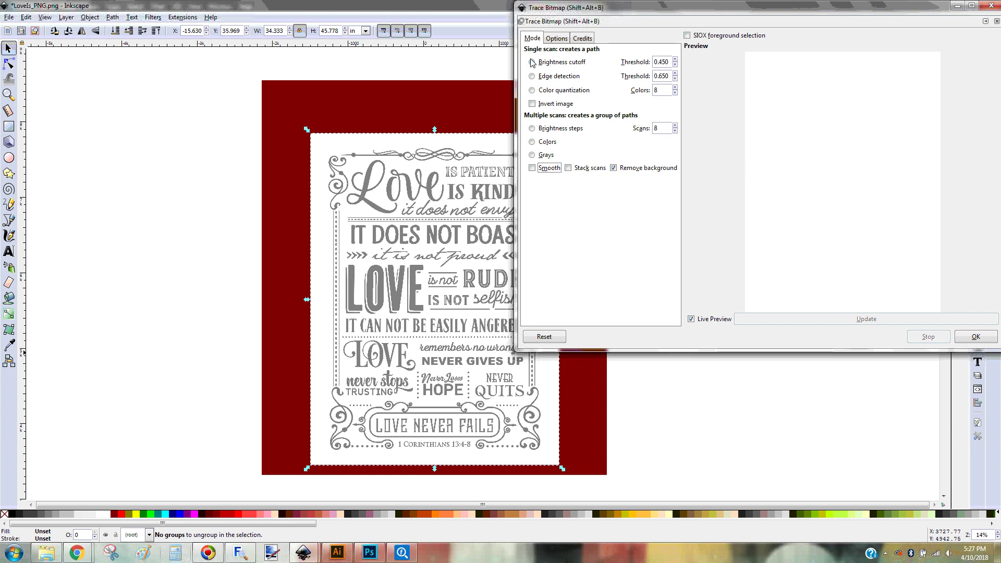
pyautogui.click(531, 142)
pyautogui.click(533, 142)
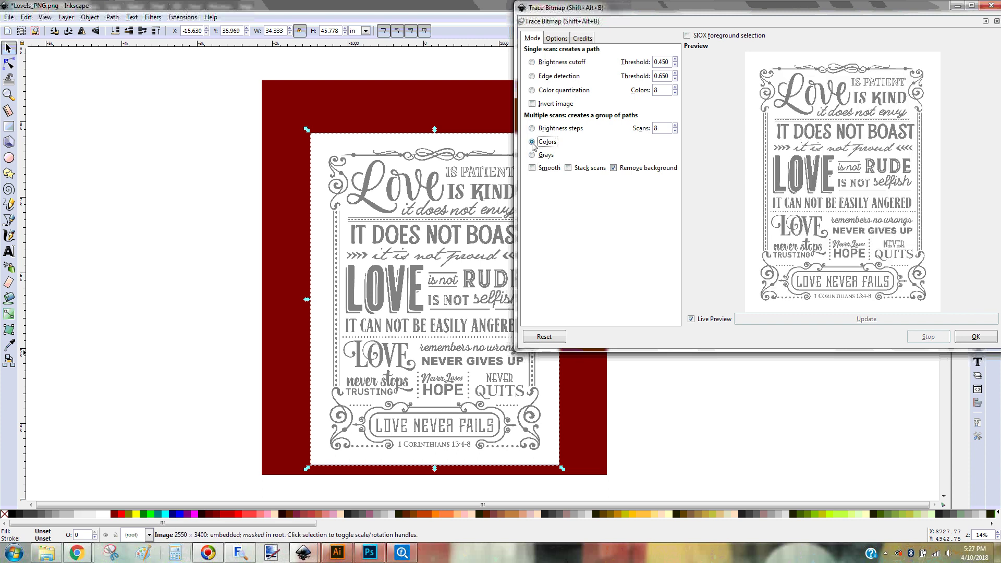
pyautogui.doubleClick(661, 129)
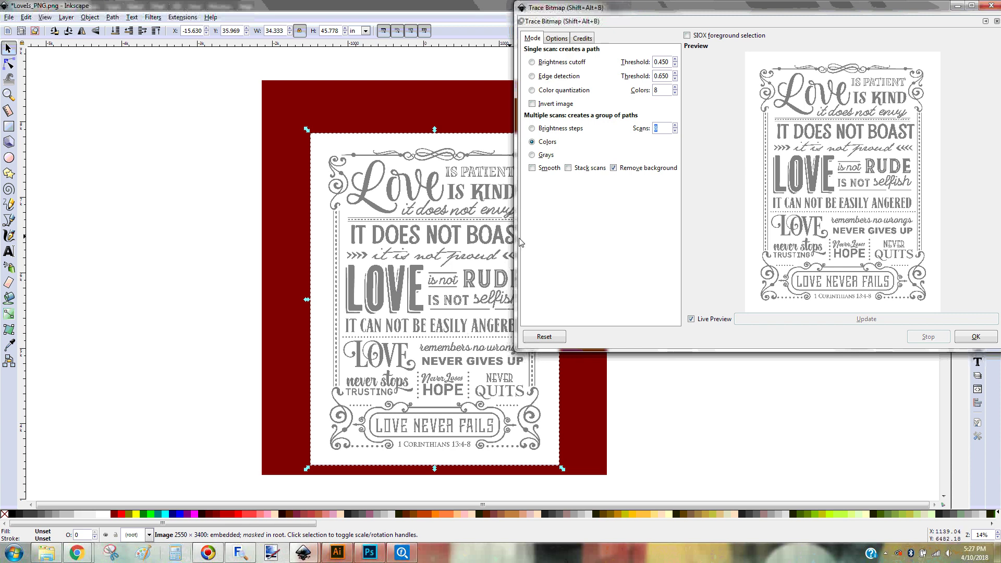
pyautogui.write('2')
pyautogui.click(534, 64)
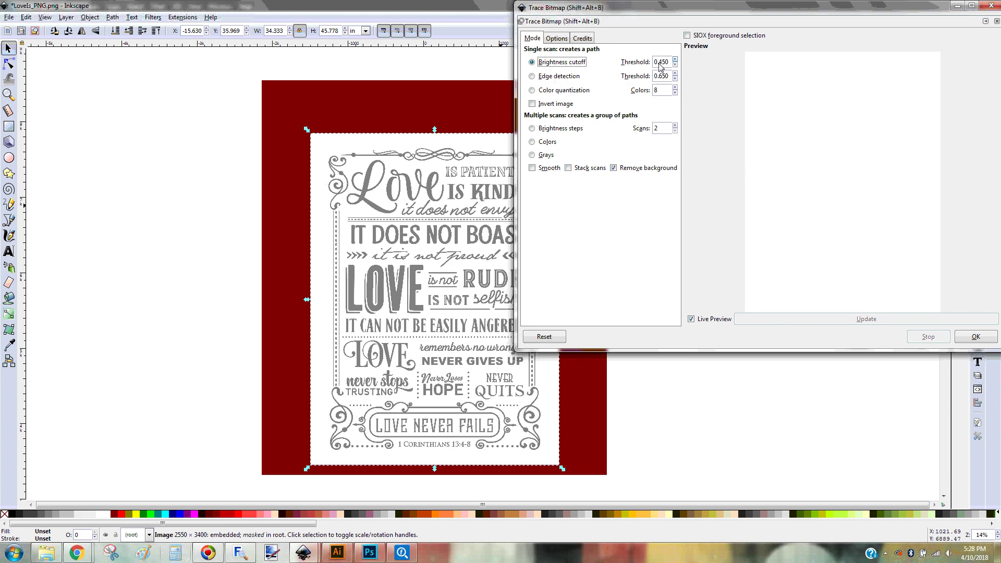
pyautogui.scroll(10, 660, 67)
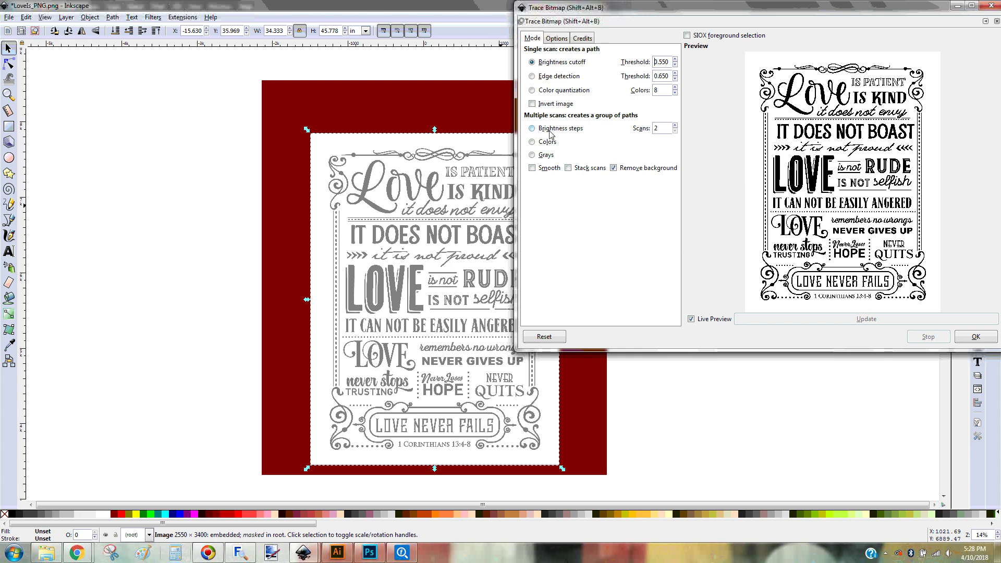
pyautogui.click(533, 142)
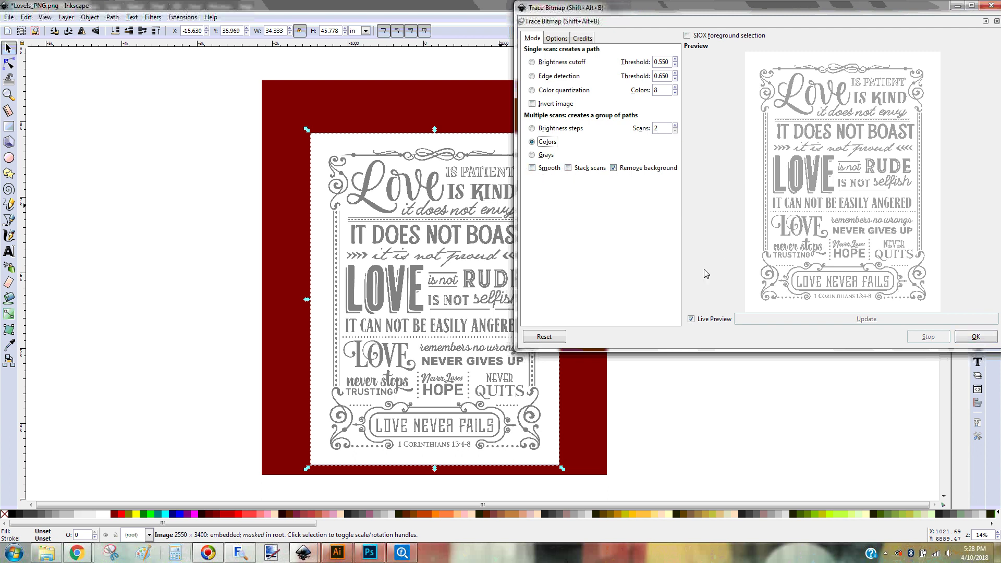
pyautogui.click(976, 337)
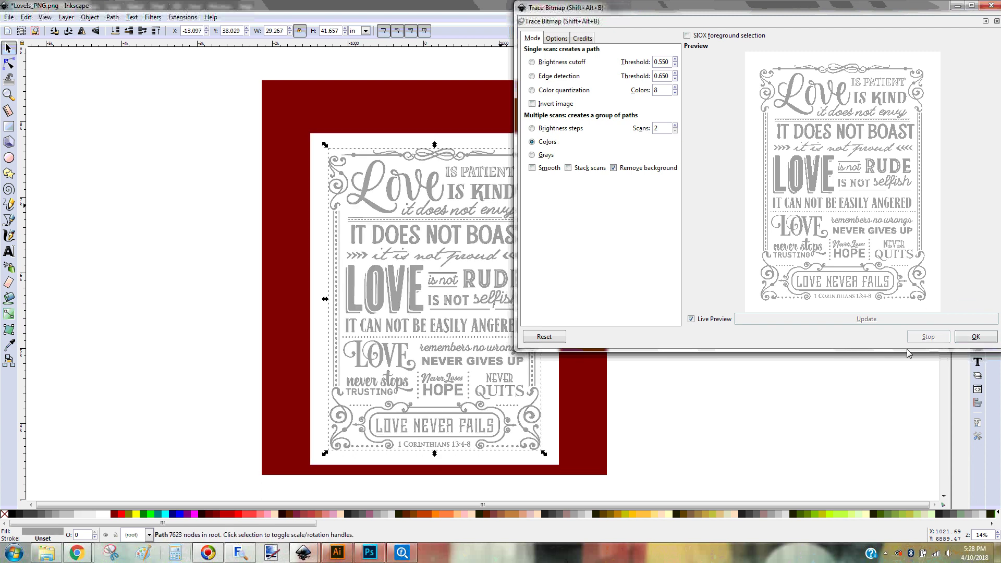
# Fill the traced path black, delete the original grey image, and place the path on the maroon rectangle.
pyautogui.click(991, 6)
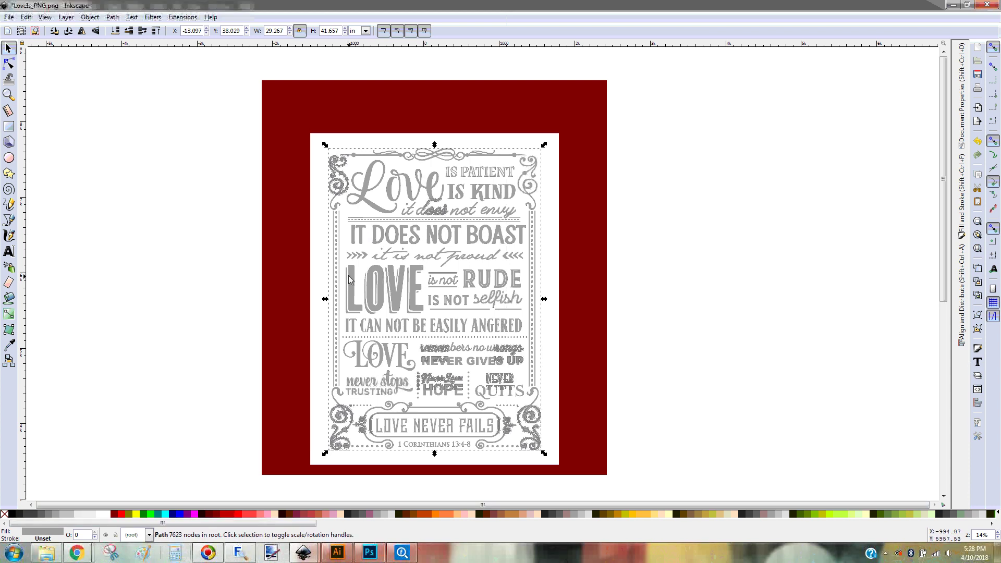
pyautogui.click(12, 516)
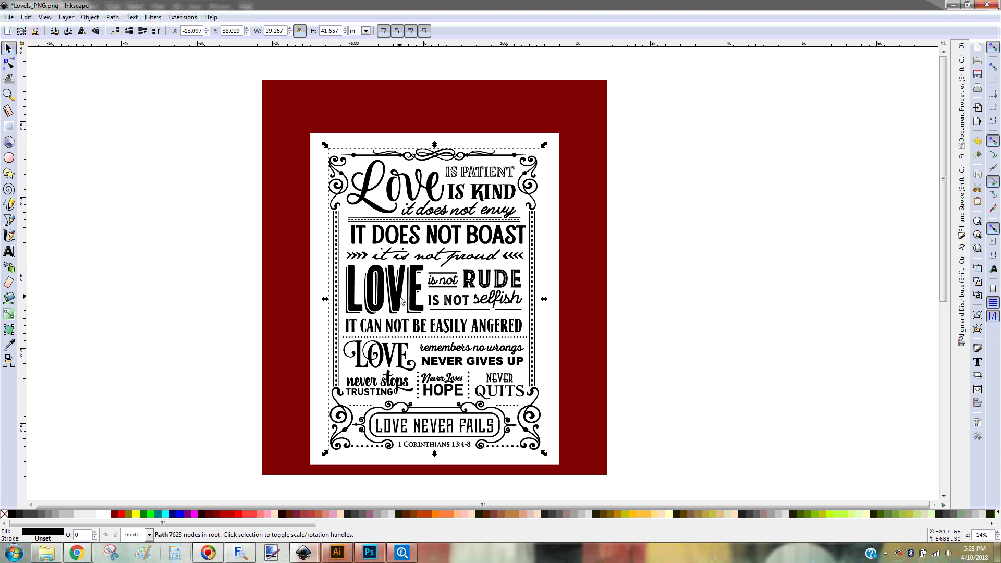
pyautogui.moveTo(412, 307)
pyautogui.mouseDown()
pyautogui.moveTo(610, 265)
pyautogui.moveTo(673, 222)
pyautogui.mouseUp()
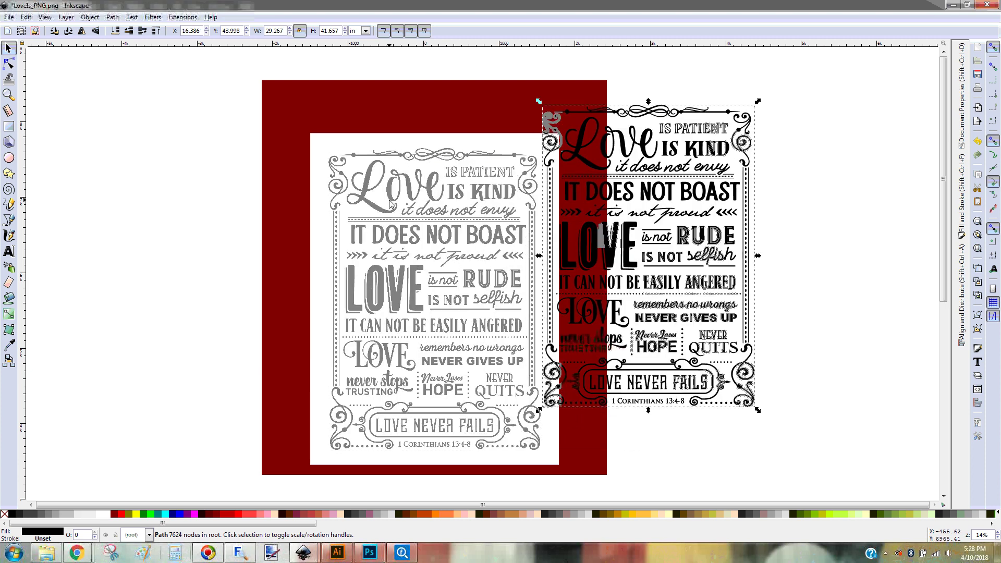
pyautogui.click(390, 200)
pyautogui.press('Delete')
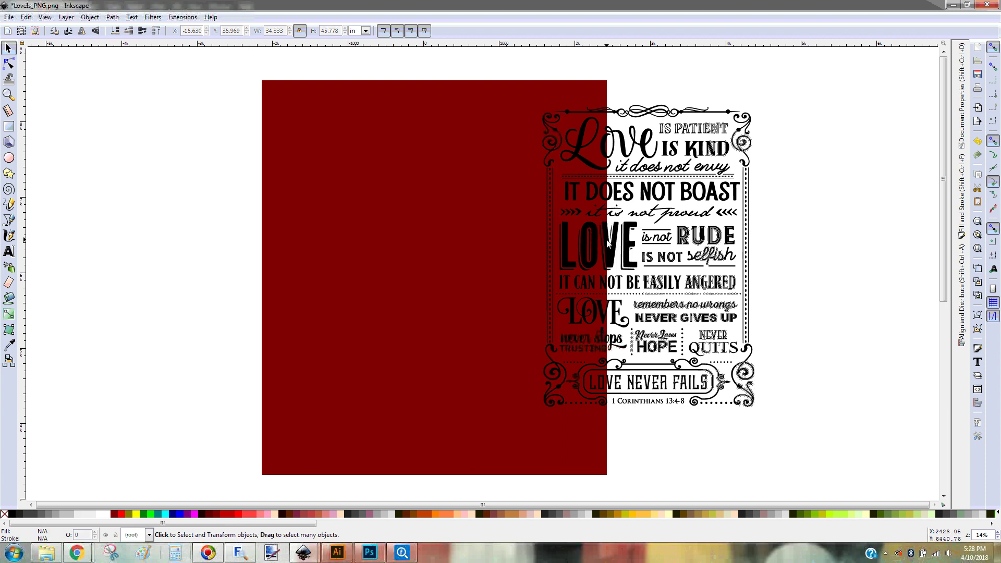
pyautogui.moveTo(585, 261); pyautogui.dragTo(397, 255)
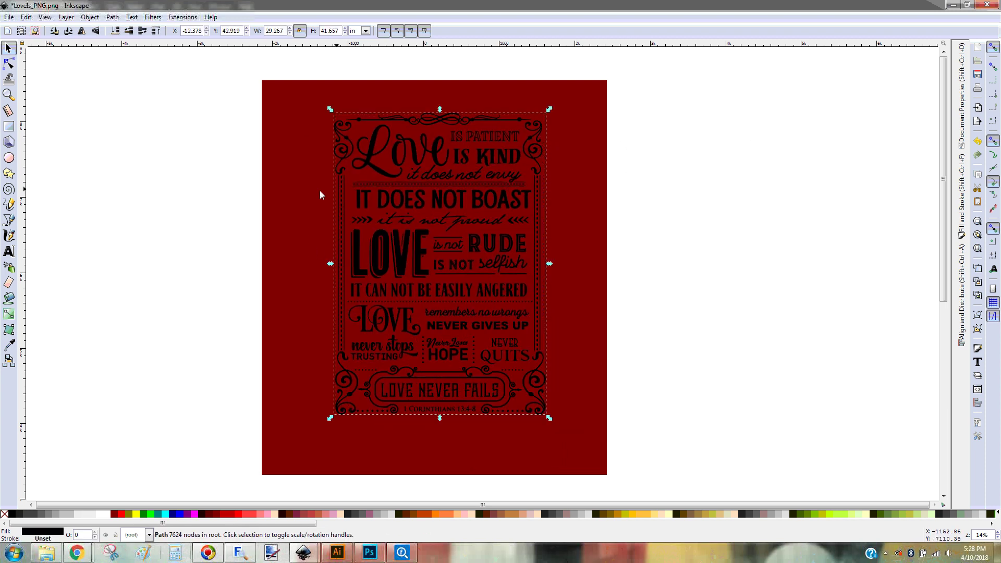
pyautogui.click(9, 63)
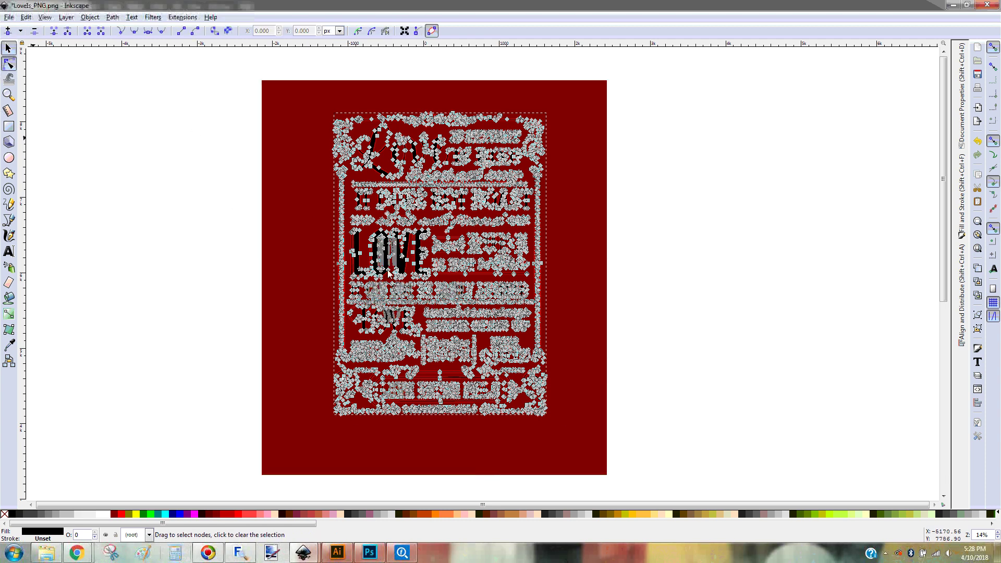
# Enlarge and centre the black traced design, then delete the maroon background rectangle.
pyautogui.press('s')
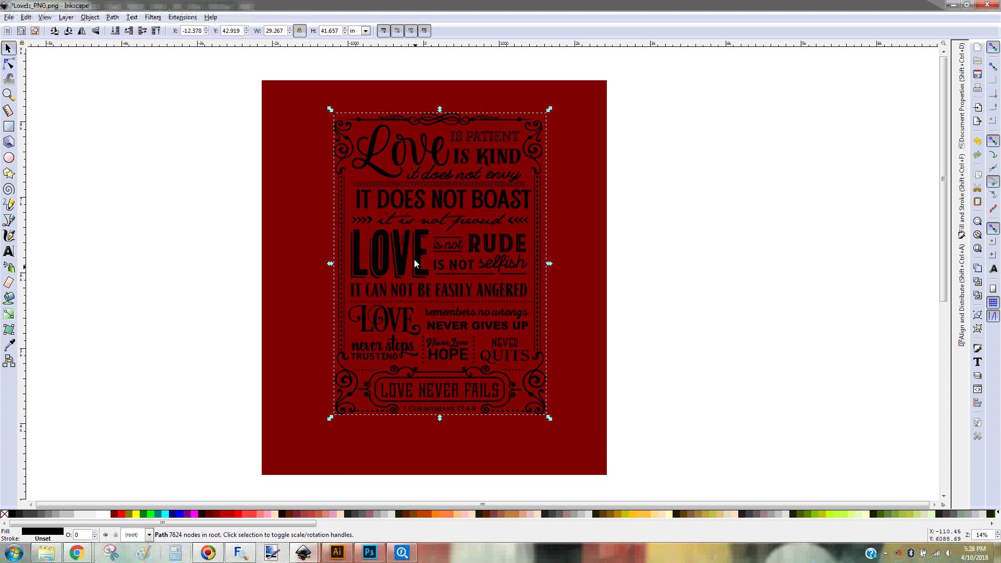
pyautogui.moveTo(414, 263); pyautogui.dragTo(367, 242)
pyautogui.moveTo(504, 399); pyautogui.dragTo(576, 461)
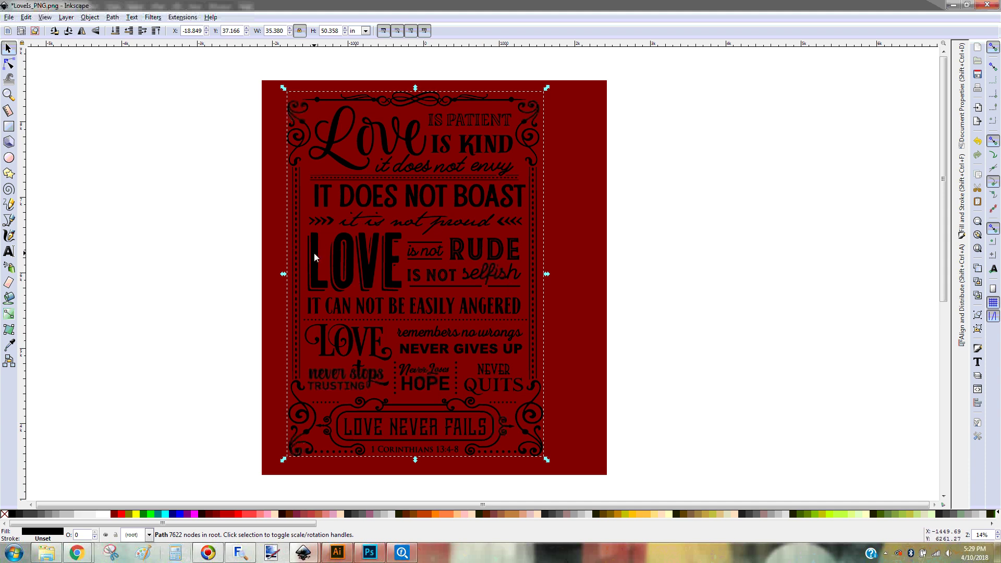
pyautogui.moveTo(367, 264); pyautogui.dragTo(387, 268)
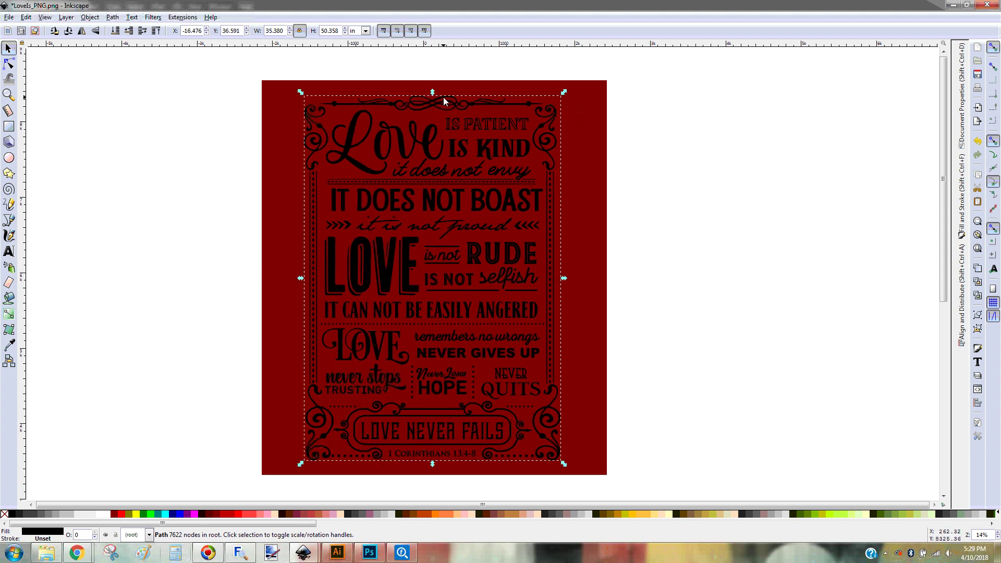
pyautogui.click(264, 96)
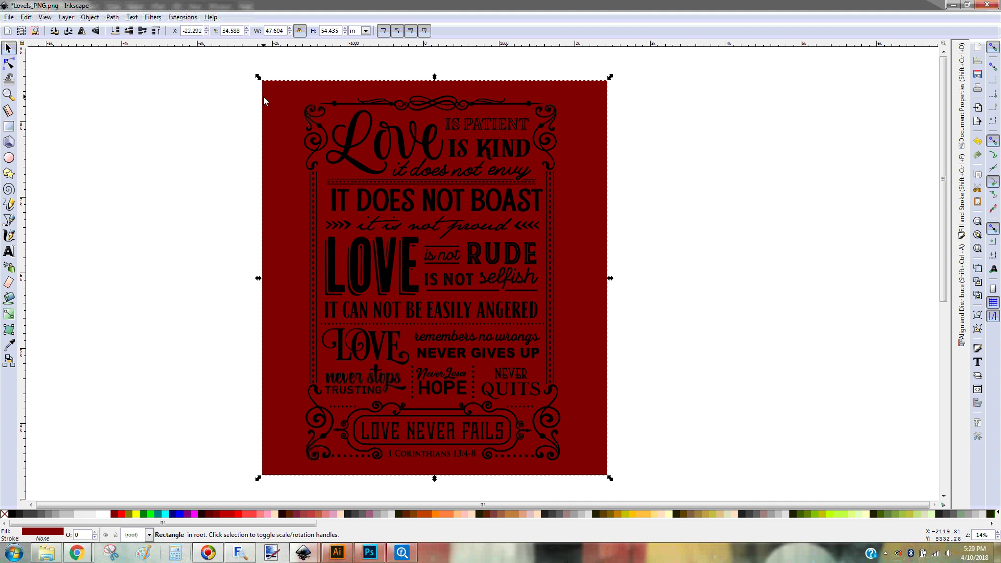
pyautogui.press('Delete')
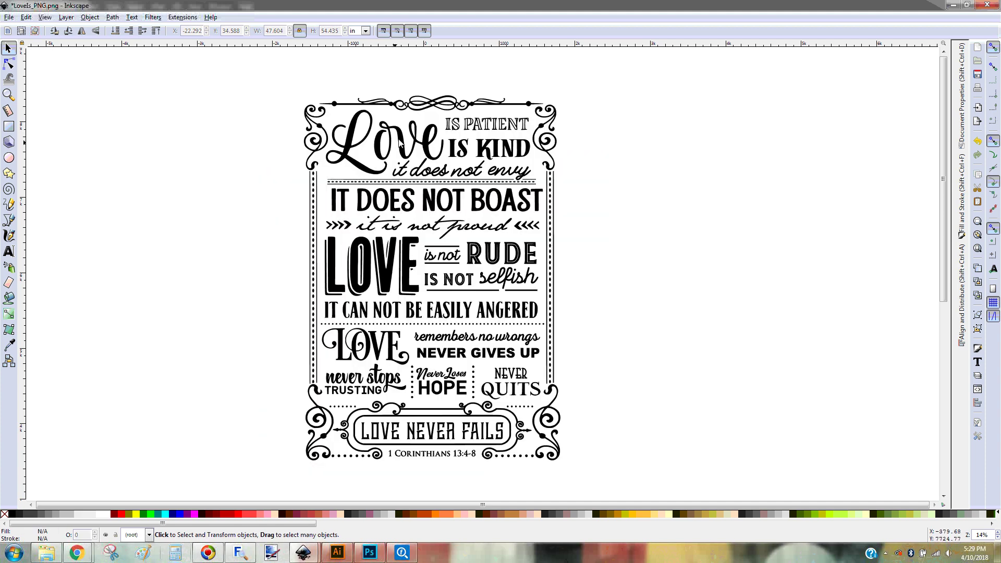